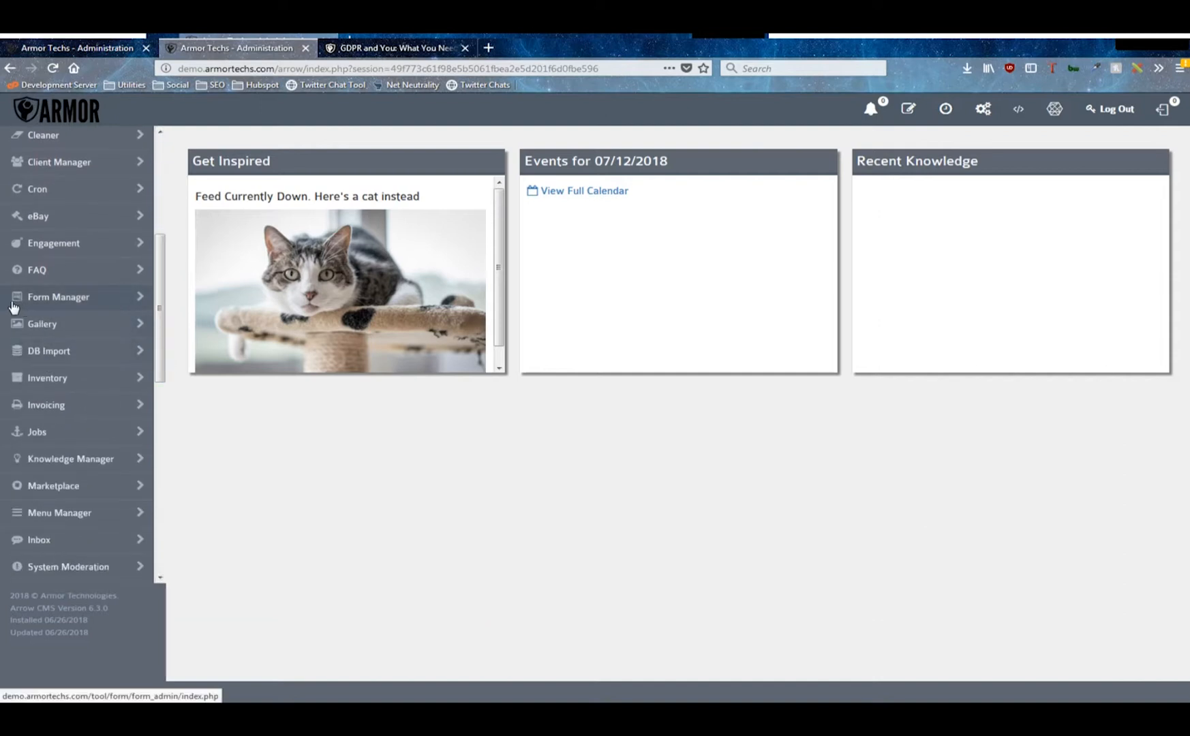
- Open the Form Manager and examine the Basic Contact Form's name, fields and submit text
left_click(98, 302)
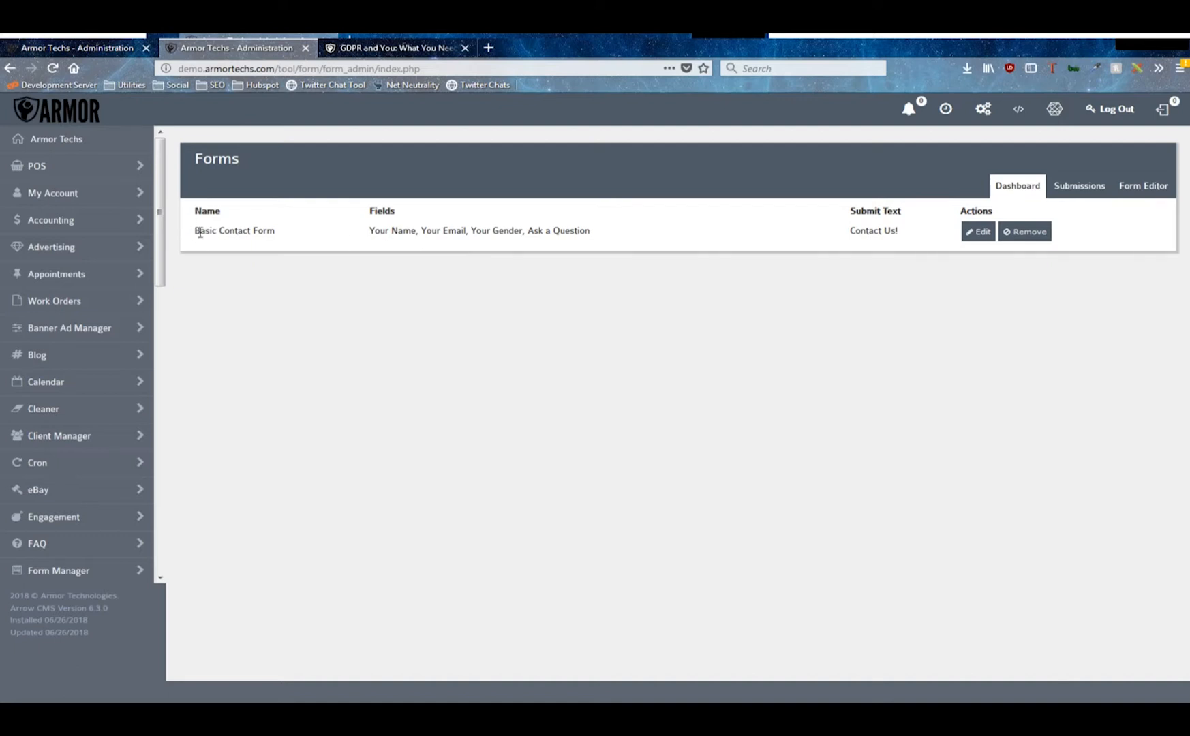
left_click_drag(194, 234, 287, 233)
left_click(301, 239)
left_click_drag(368, 234, 653, 243)
left_click(653, 242)
left_click_drag(372, 230, 430, 233)
left_click(454, 232)
left_click_drag(848, 235, 908, 244)
left_click(849, 235)
double_click(873, 239)
left_click(897, 246)
- Start a new form and define its first field as a required Input Field labelled "Your Name *" and named "name"
left_click(1144, 189)
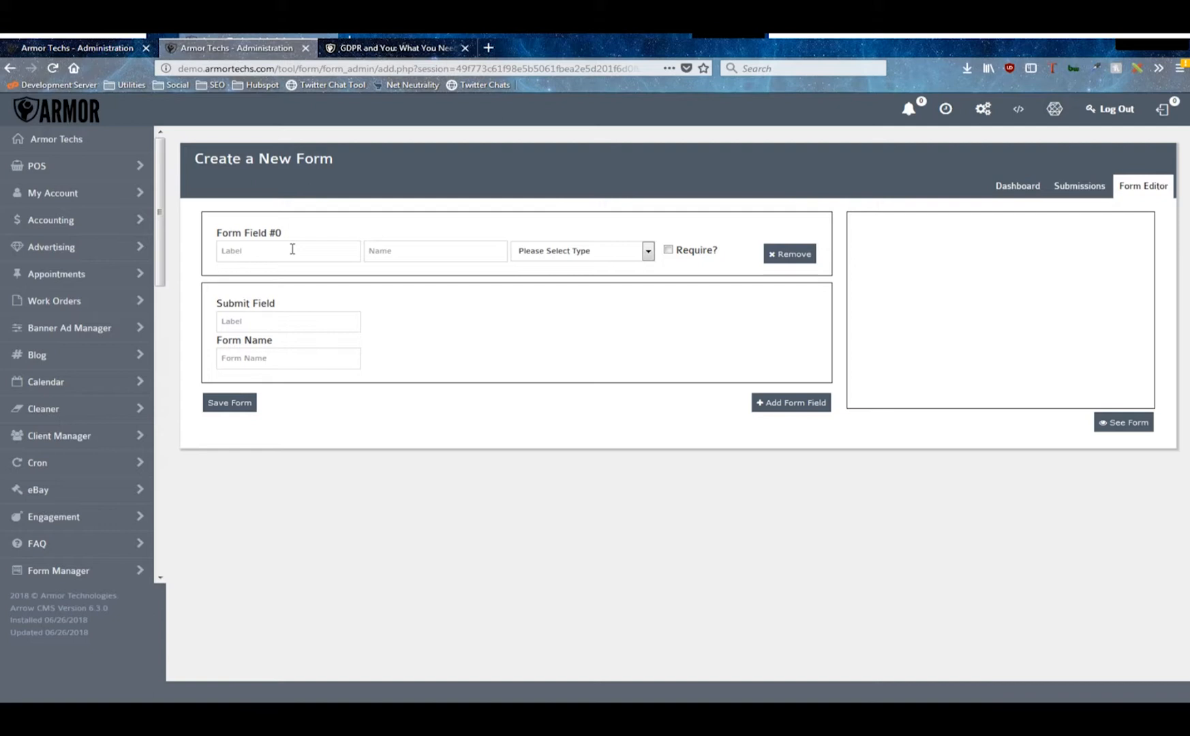
type("Your Name *")
key("Tab")
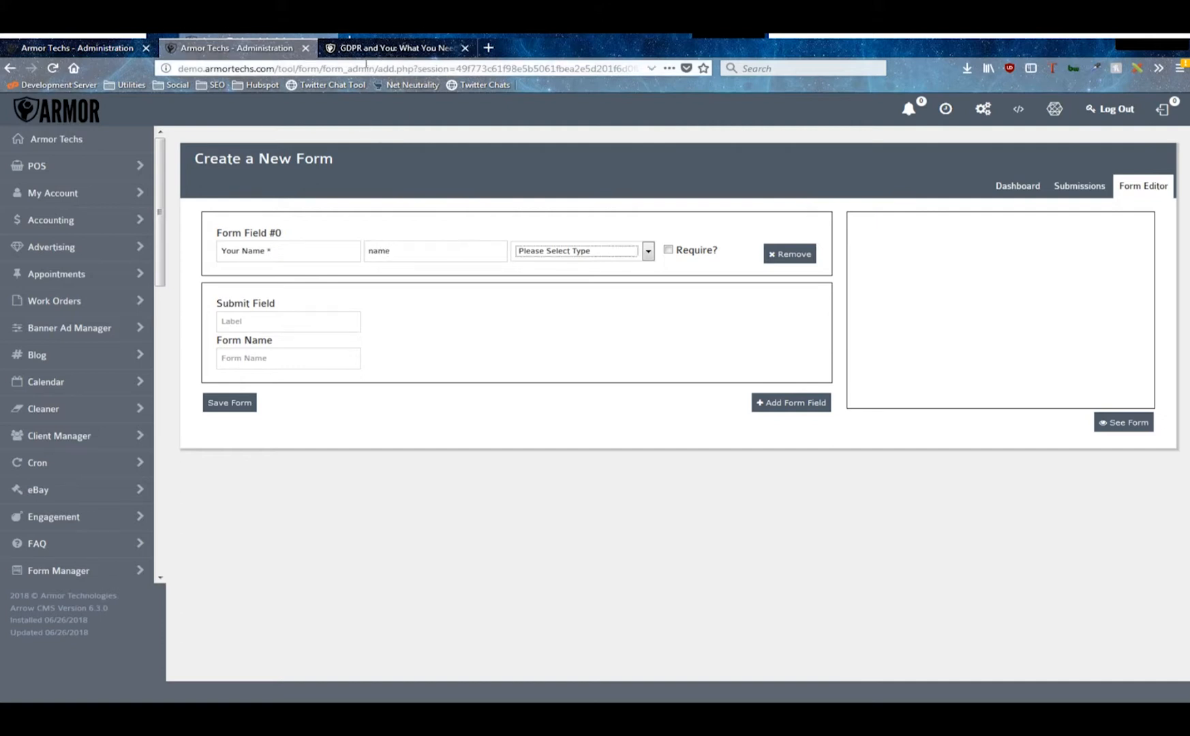
key("shift+Tab")
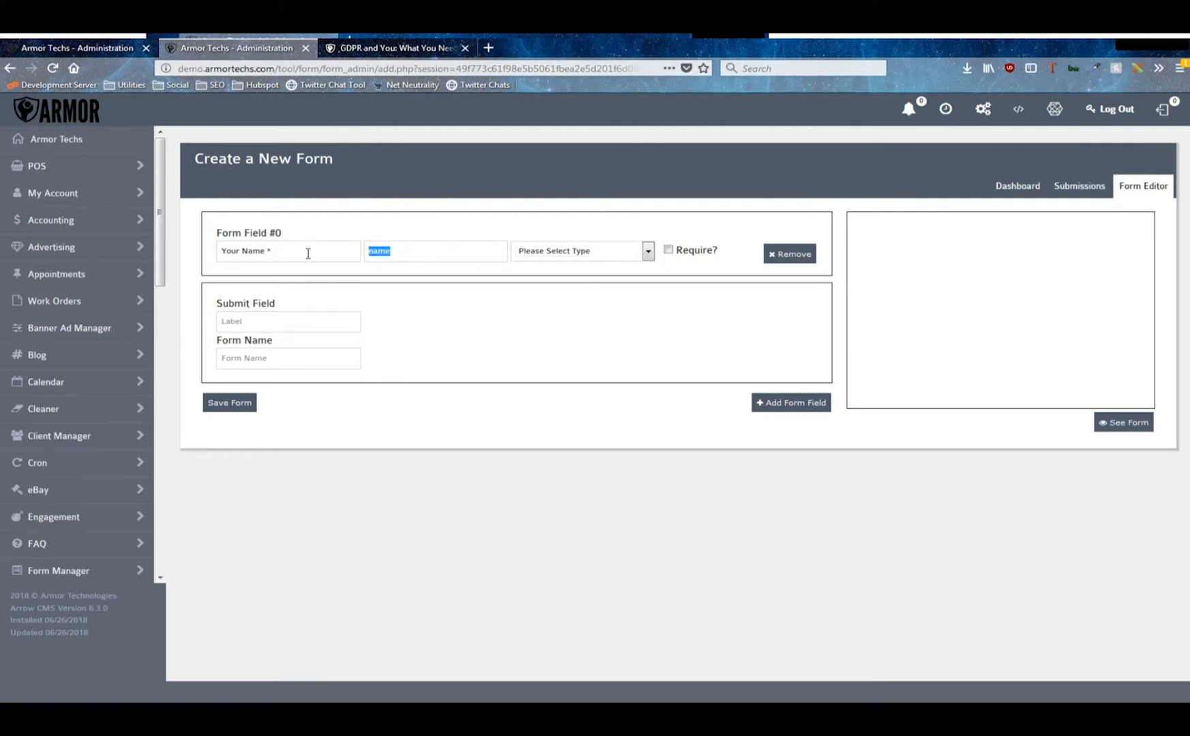
key("Tab")
key("Down")
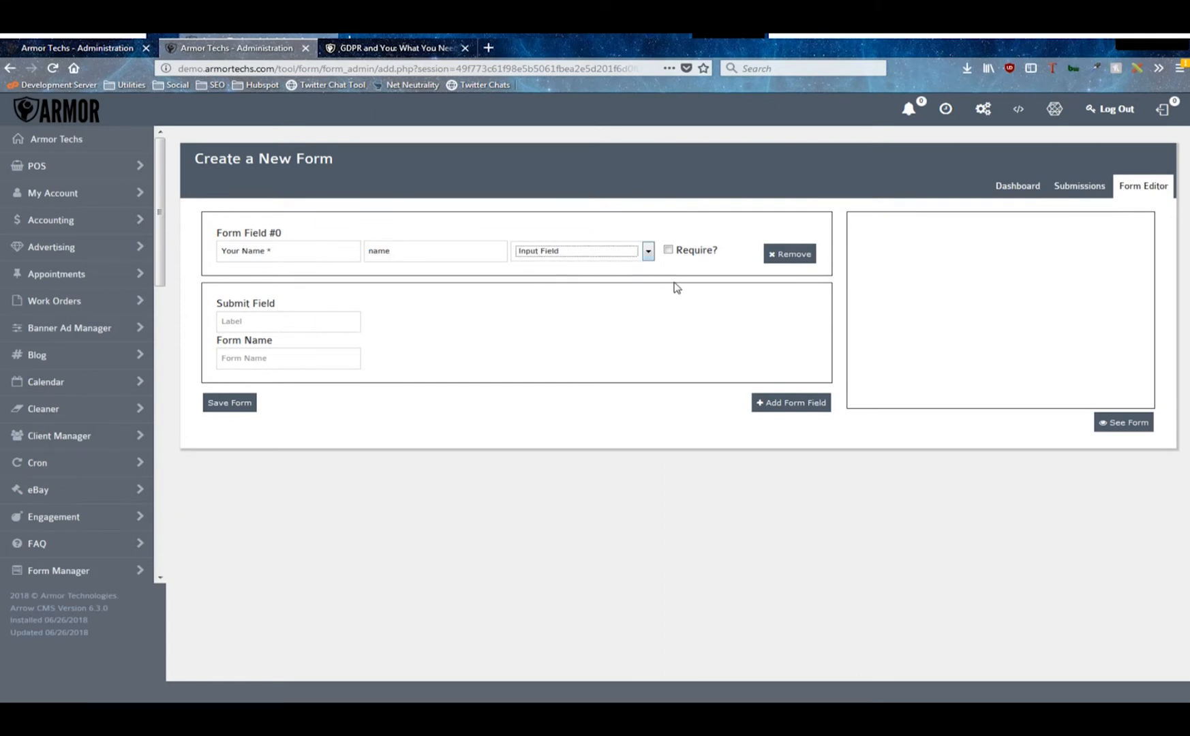
left_click(668, 249)
- Add a second required Input Field labelled "Your Email *" and named "email"
left_click(760, 407)
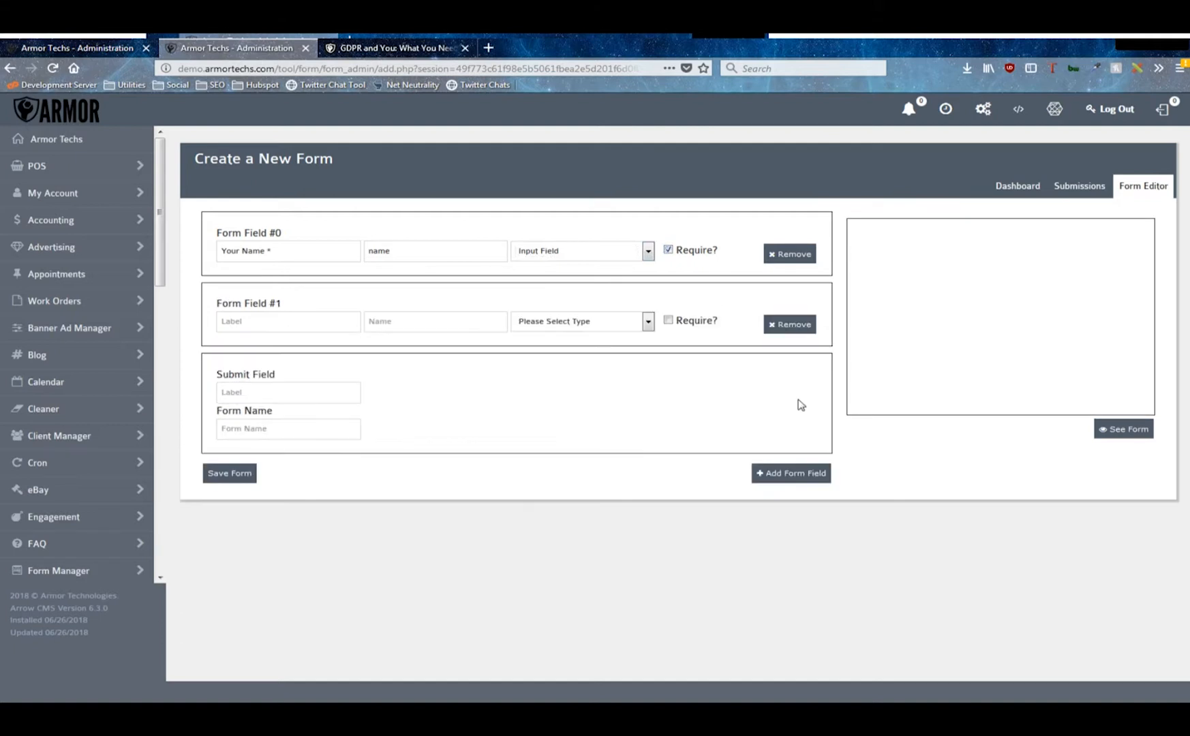
left_click(309, 326)
key("Tab")
type("email")
key("Tab")
key("Down")
left_click(668, 319)
- Add a third, optional Input Field labelled "Your Phone" and named "phone"
left_click(791, 473)
left_click(360, 392)
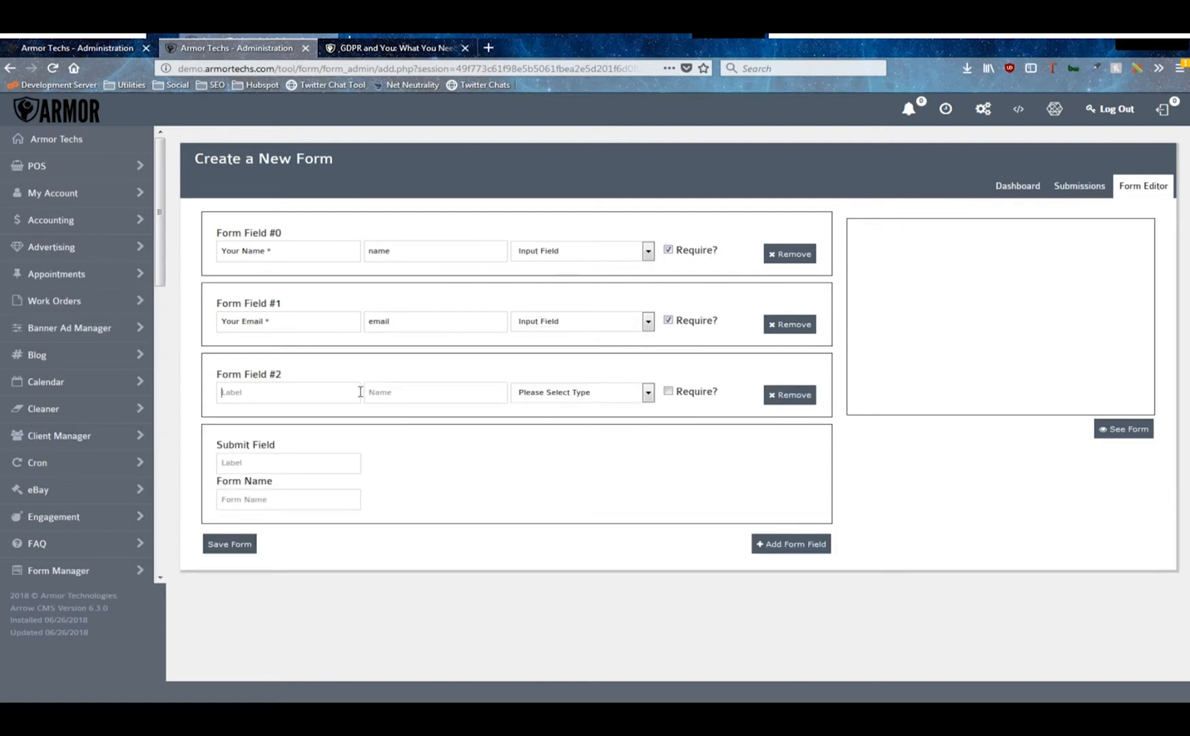
type("Your Phonphone")
key("Tab")
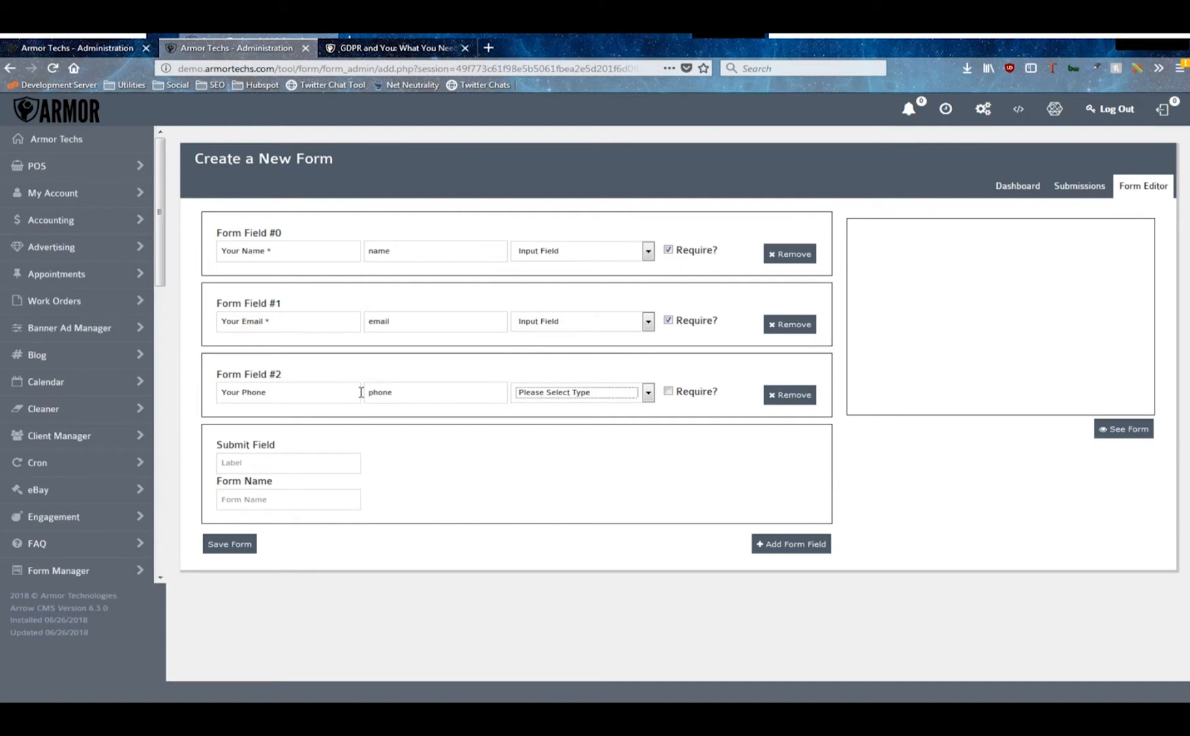
key("Down")
- Add a fourth field labelled "Select A Vehicle", named "vehicle", with the type Select Dropdown
left_click(801, 549)
left_click(278, 463)
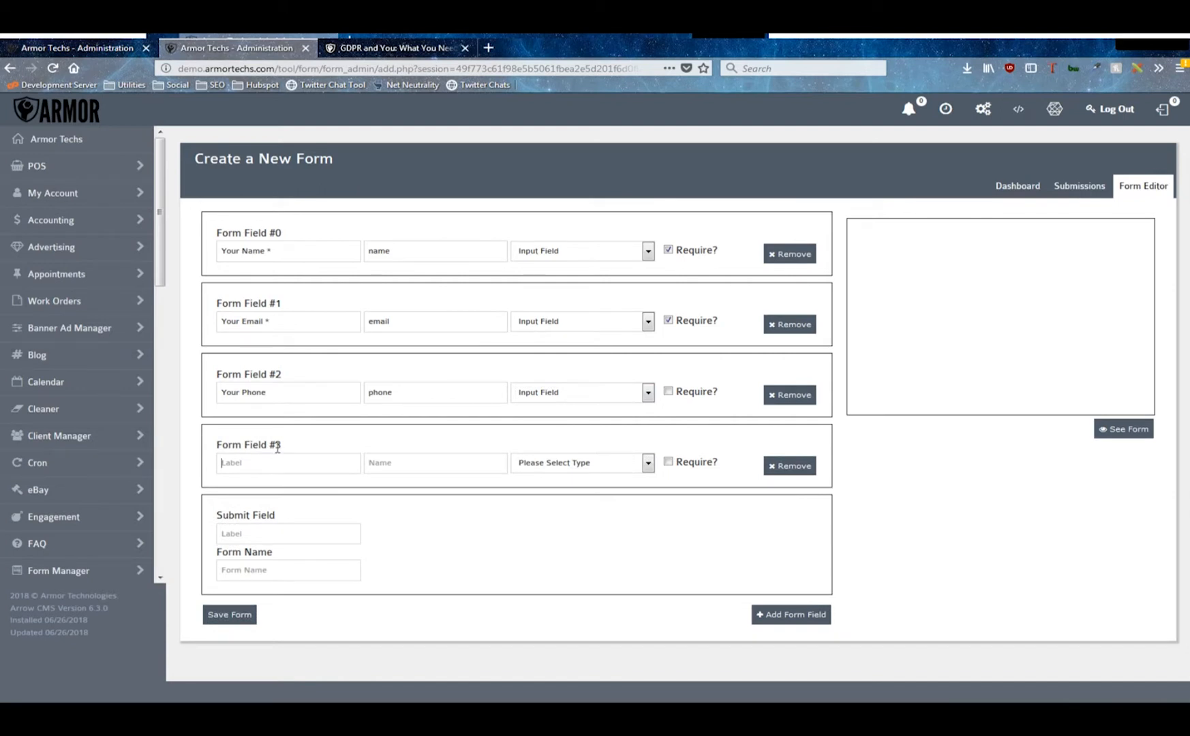
type("S")
type("vehicle")
key("Tab")
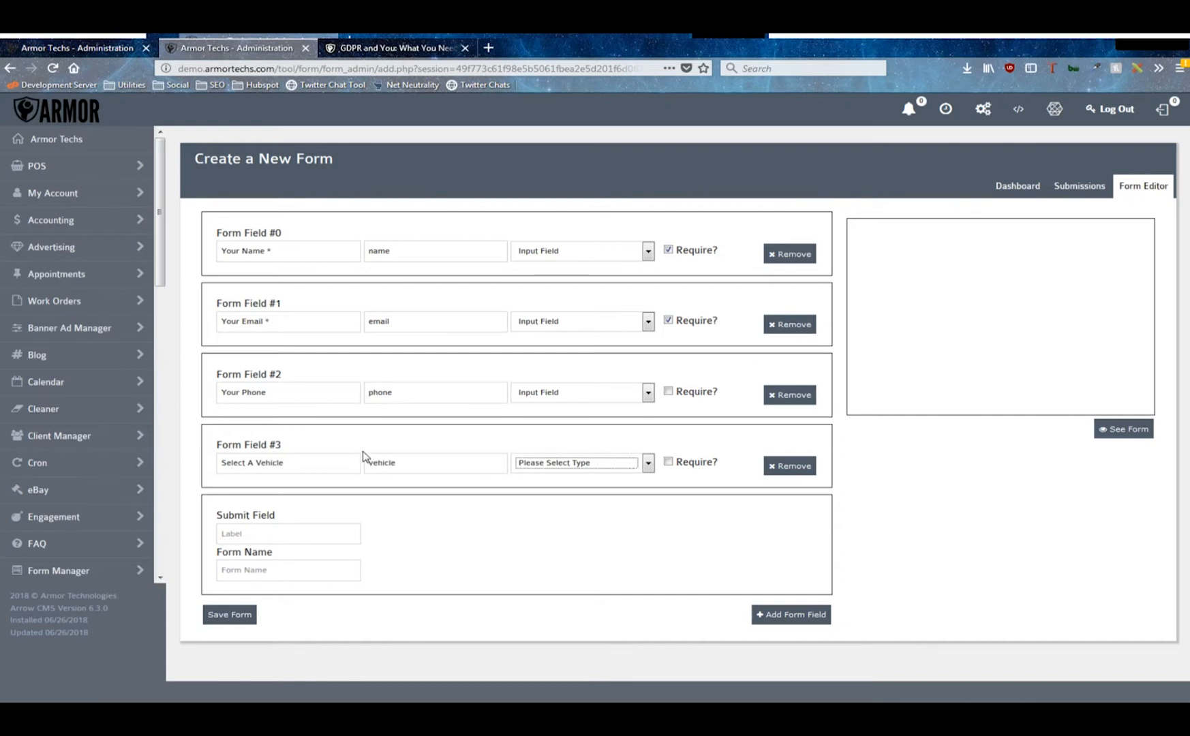
left_click(559, 460)
left_click(559, 594)
- Give the vehicle dropdown's first option the value "bike" and label "Bicycle", and make it the default
scroll(379, 521, "down", 3)
left_click(358, 440)
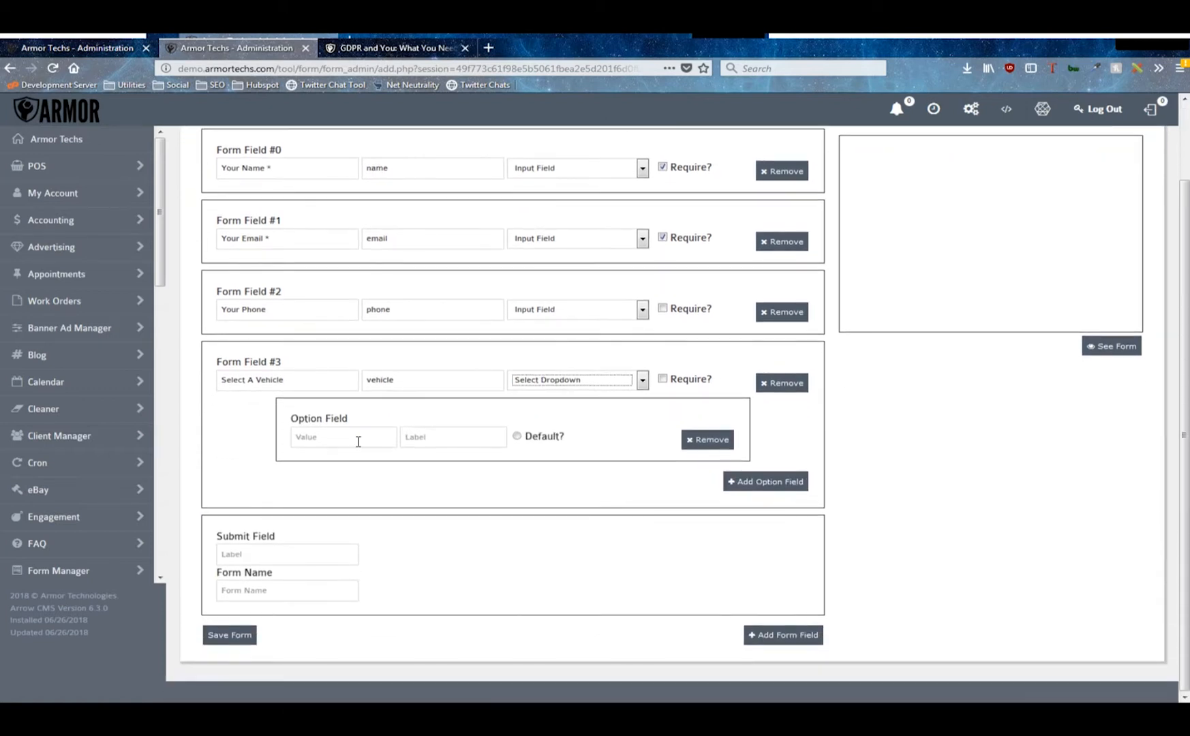
left_click(563, 380)
left_click(339, 439)
type("bike")
type("Bicycle")
key("Tab")
key("space")
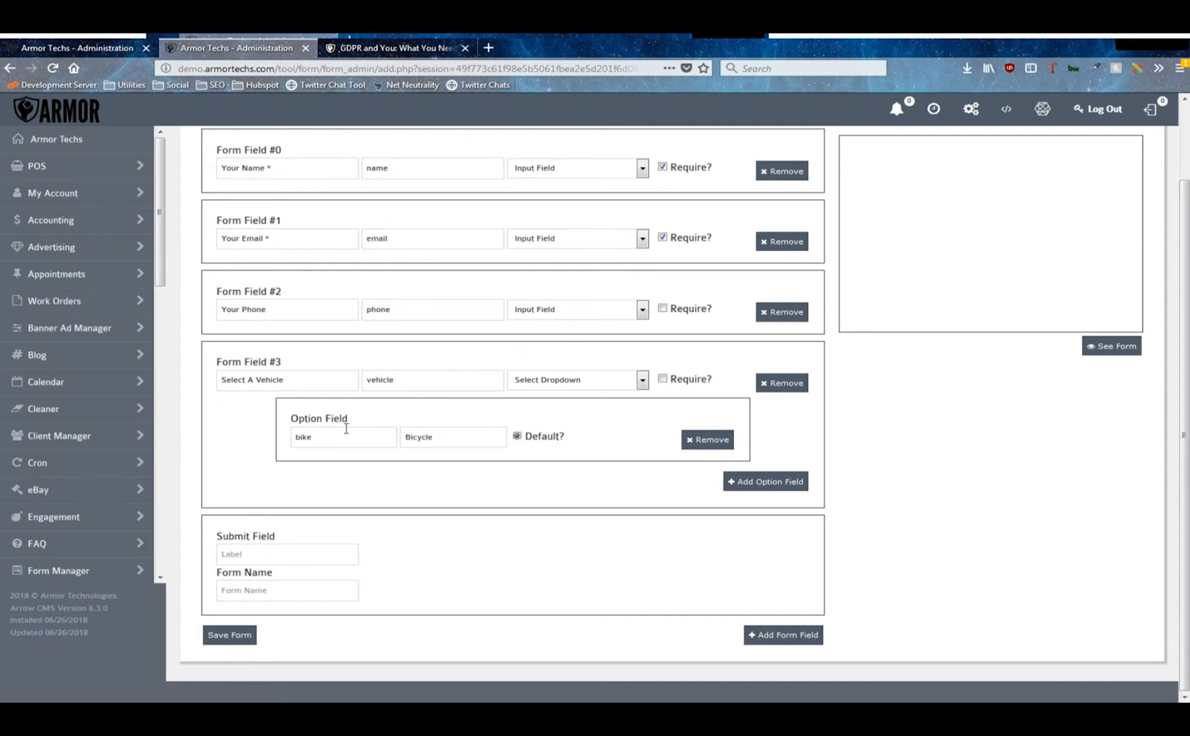
- Add two more vehicle options: value "car" with label "Car", and value "spaceship" with label "Spaceship"
left_click(762, 488)
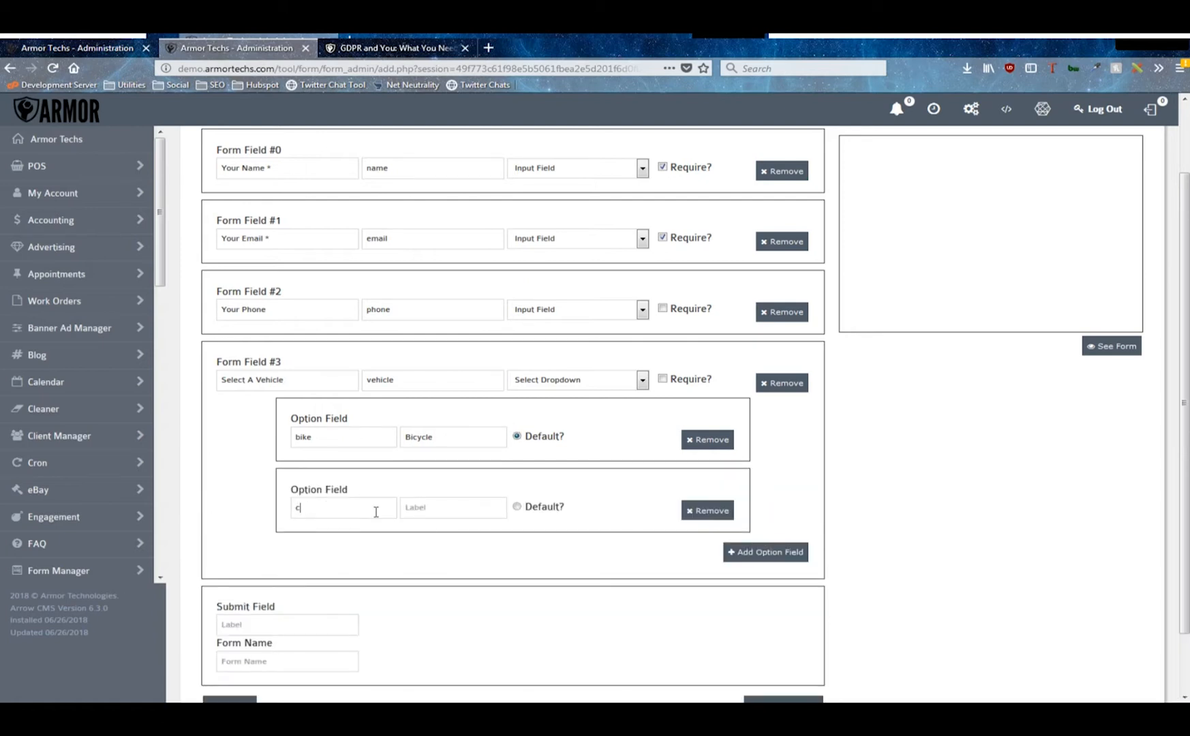
type("Car")
left_click(766, 554)
left_click(366, 576)
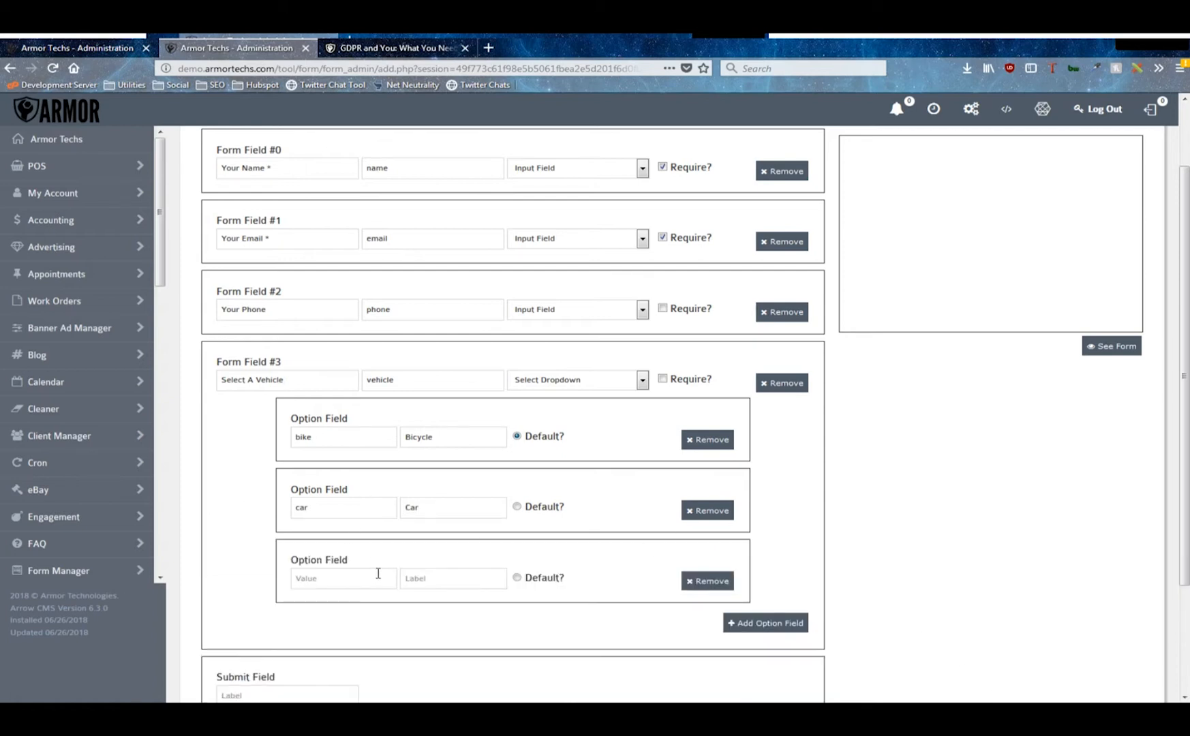
key("Tab")
type("S")
- Set the submit label to "Contact Us!" and the form name to "Demo Form"
scroll(601, 455, "down", 3)
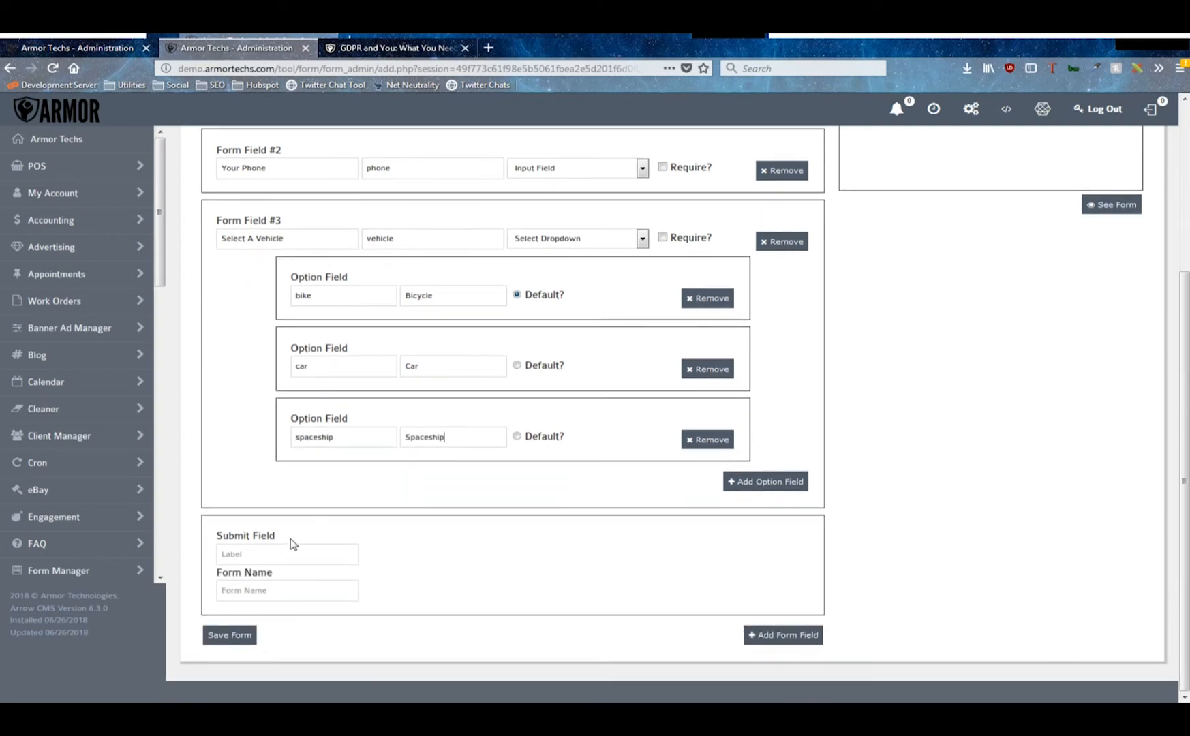
type("Co")
type("Demo Form")
- Review the defined fields, preview the form and check the options in the previewed vehicle dropdown
scroll(627, 563, "up", 3)
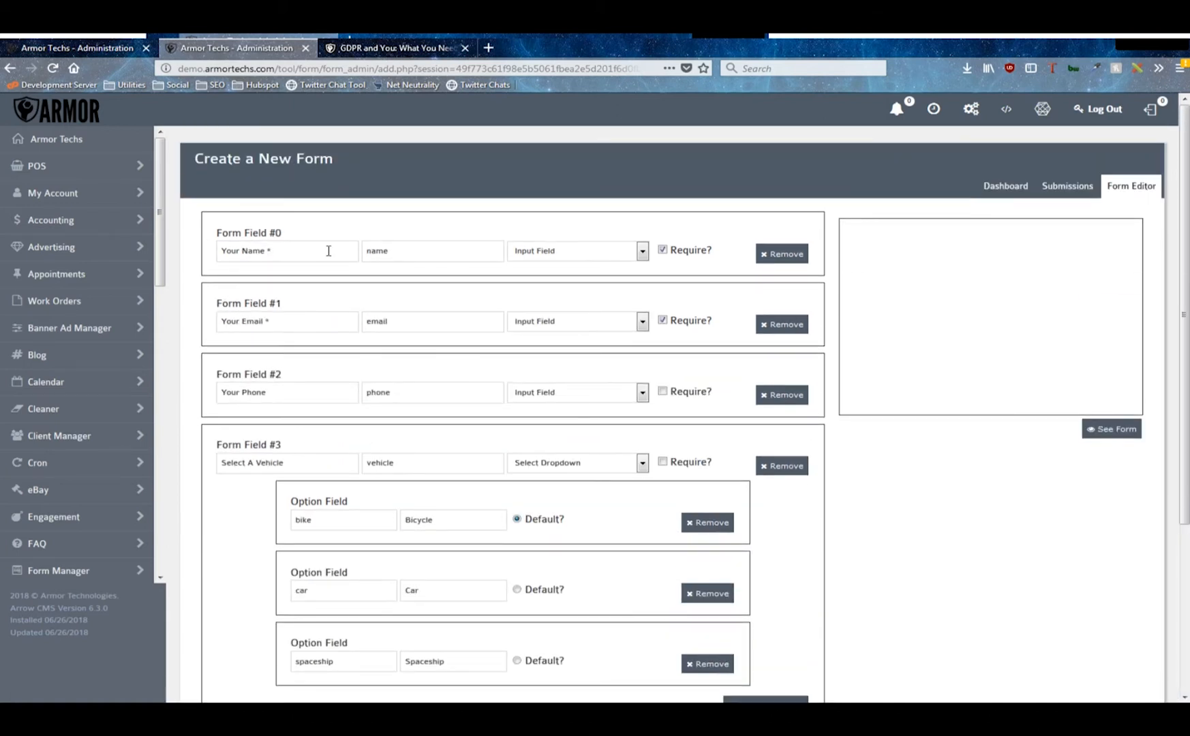
scroll(120, 519, "down", 3)
scroll(465, 311, "up", 3)
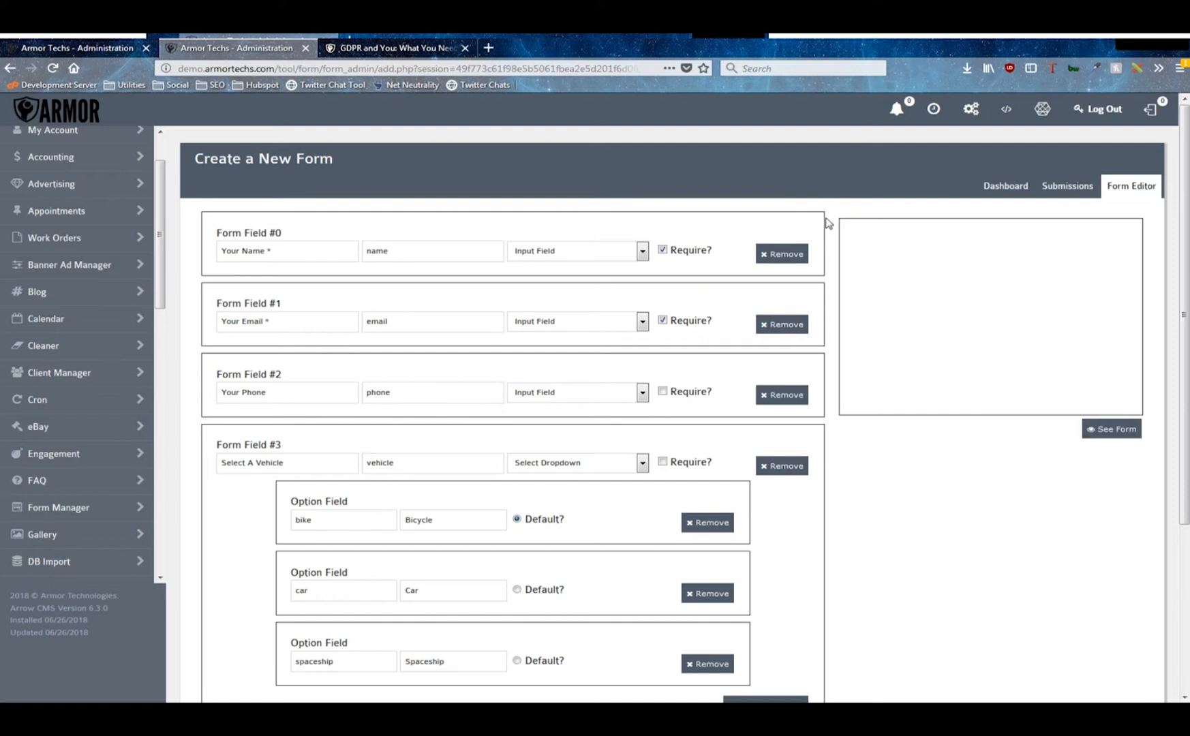
scroll(996, 426, "down", 2)
scroll(1004, 412, "up", 2)
left_click(1116, 428)
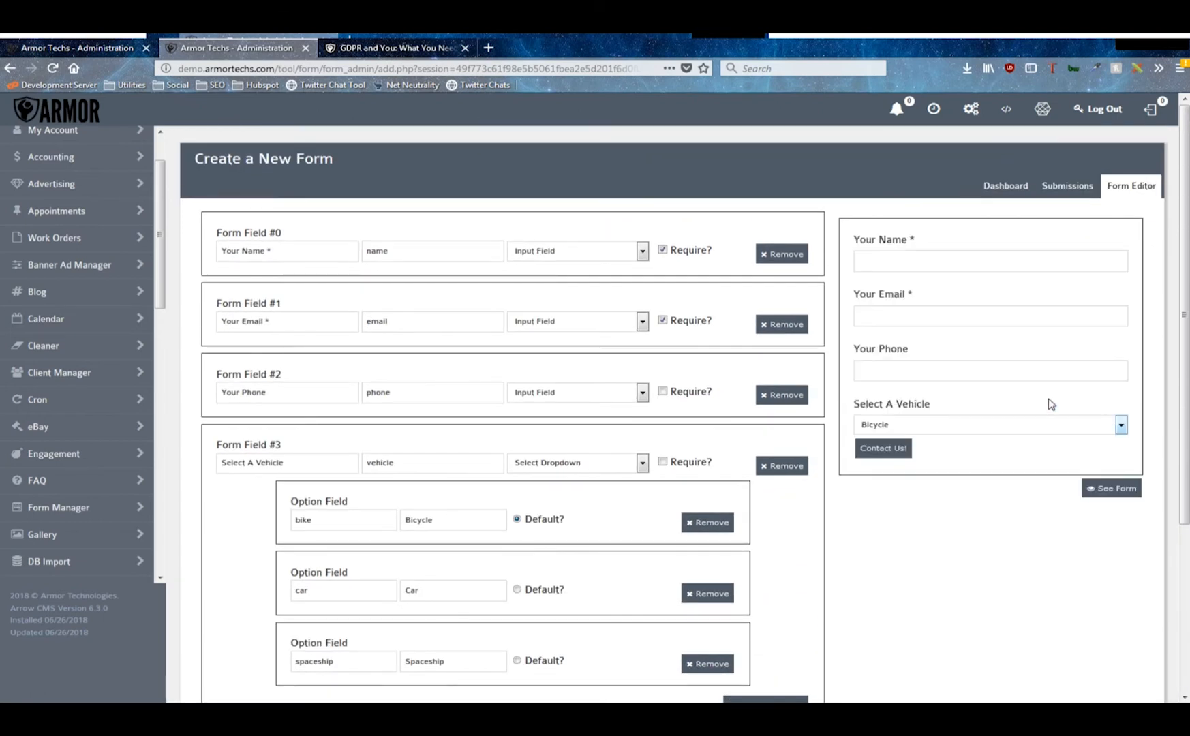
left_click(917, 426)
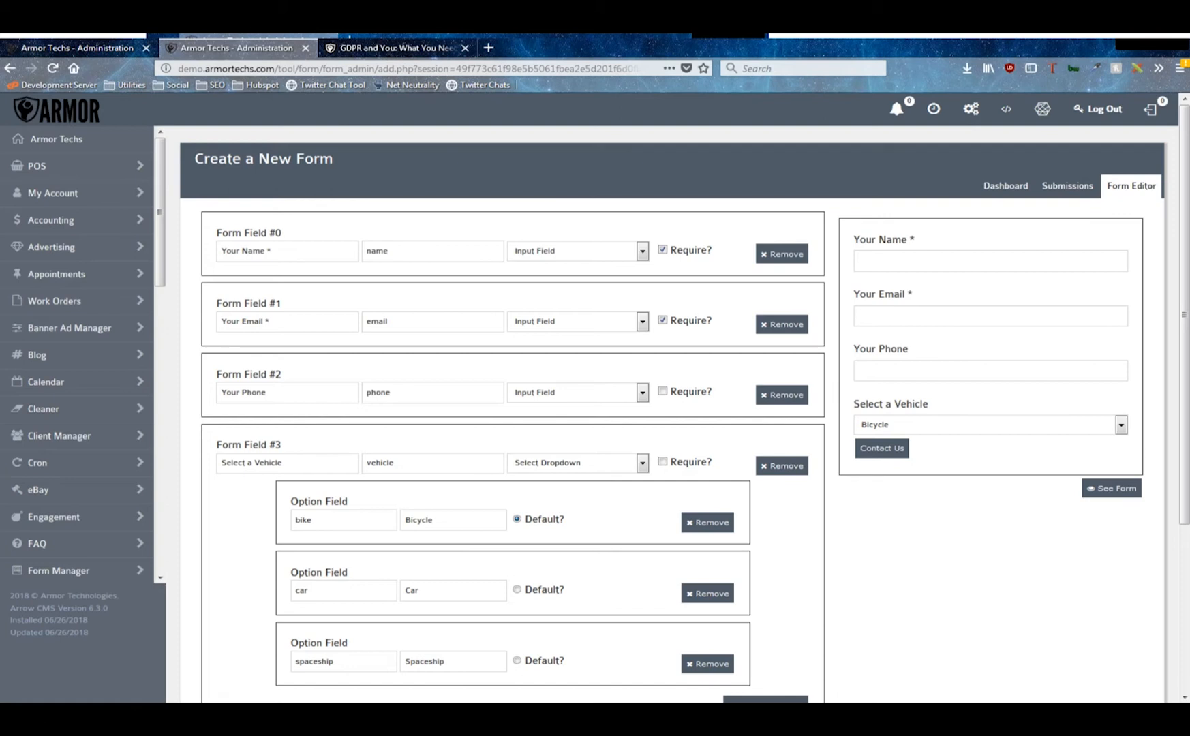
- Save the form and check the Demo Form entry in the forms list
scroll(994, 579, "down", 3)
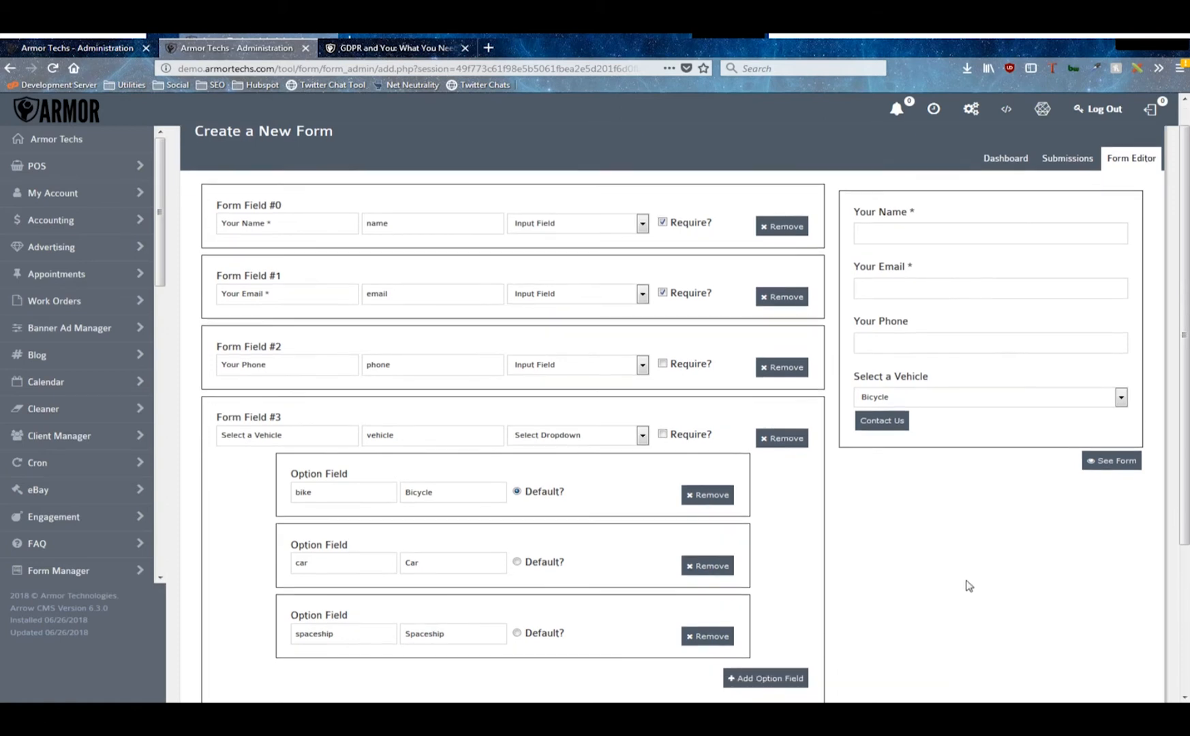
left_click(230, 635)
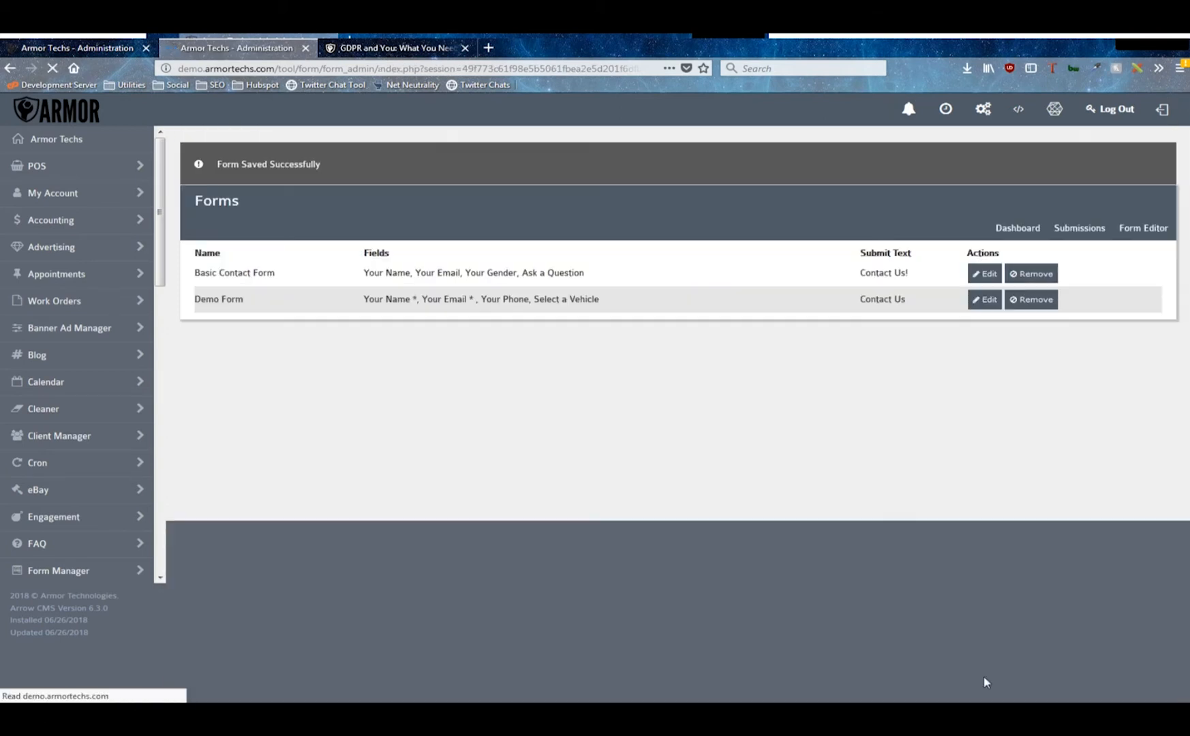
left_click_drag(196, 304, 724, 315)
left_click(759, 438)
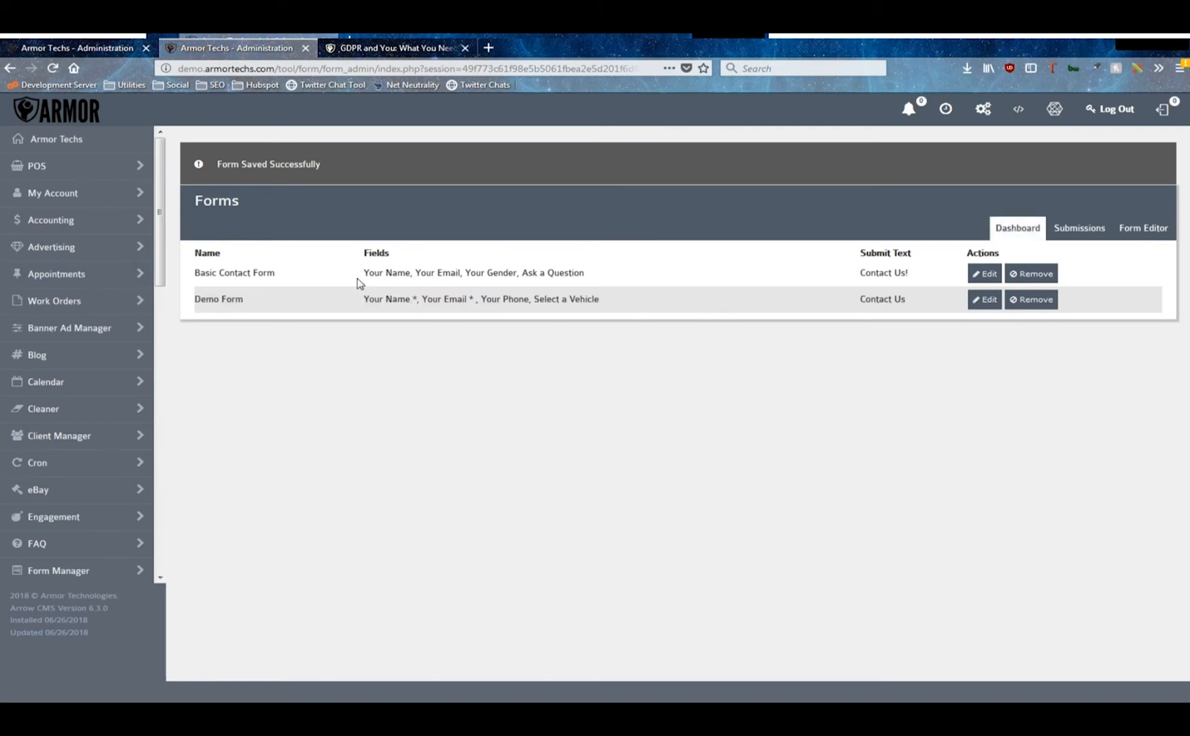
- Start a new page in the pages module and go to its Content editor
scroll(166, 298, "down", 3)
scroll(166, 298, "down", 2)
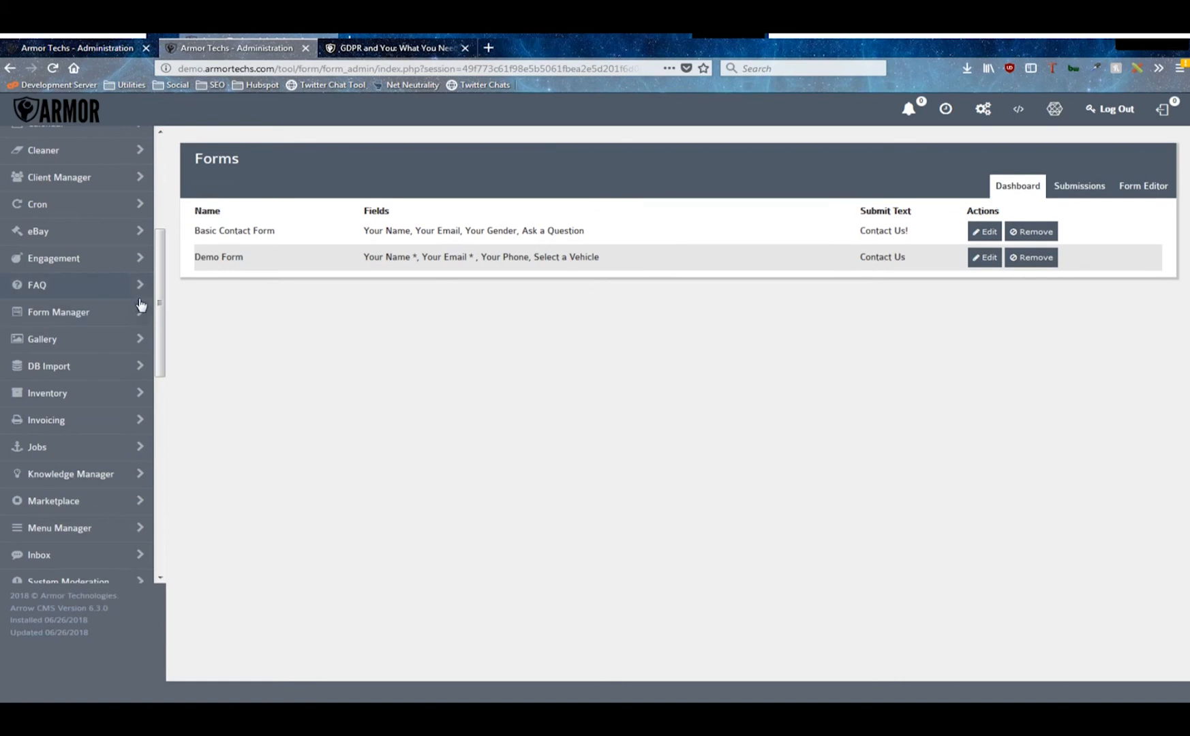
scroll(163, 307, "down", 2)
scroll(170, 368, "down", 2)
left_click(142, 383)
left_click(65, 430)
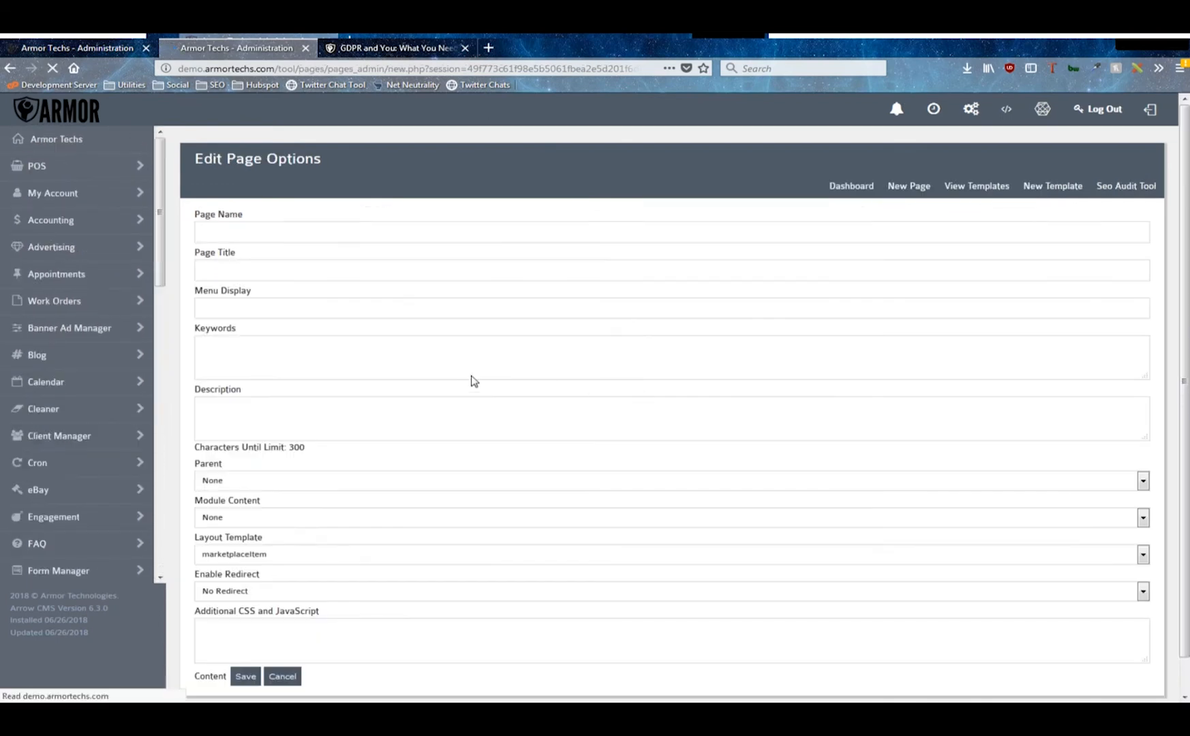
scroll(341, 353, "down", 2)
scroll(345, 354, "down", 6)
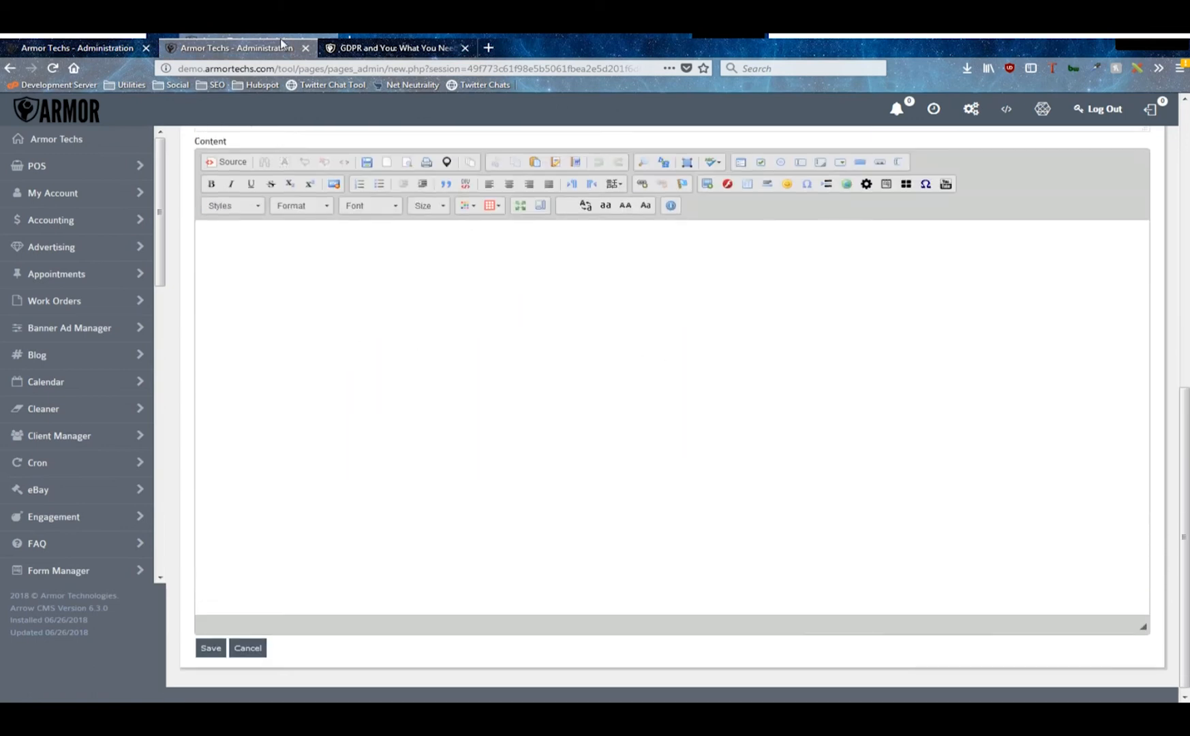
- Try to insert the Basic Contact Form into the new page's content
left_click(886, 184)
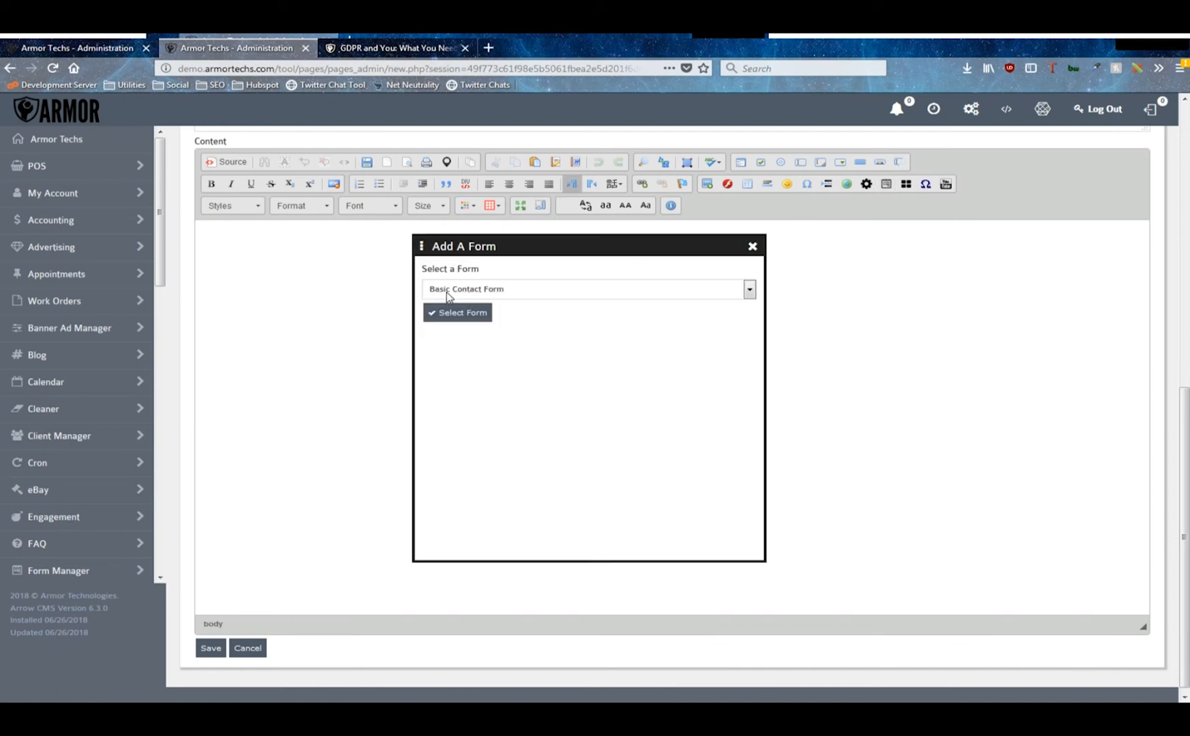
left_click(471, 320)
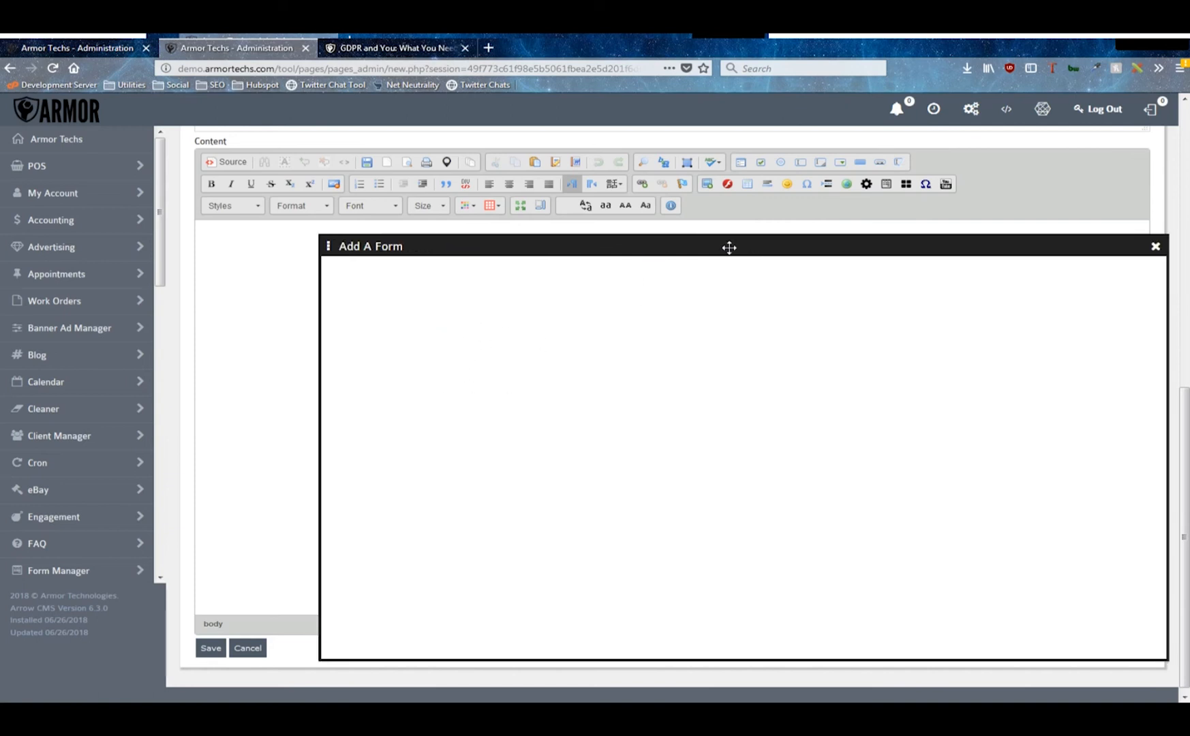
left_click(1156, 246)
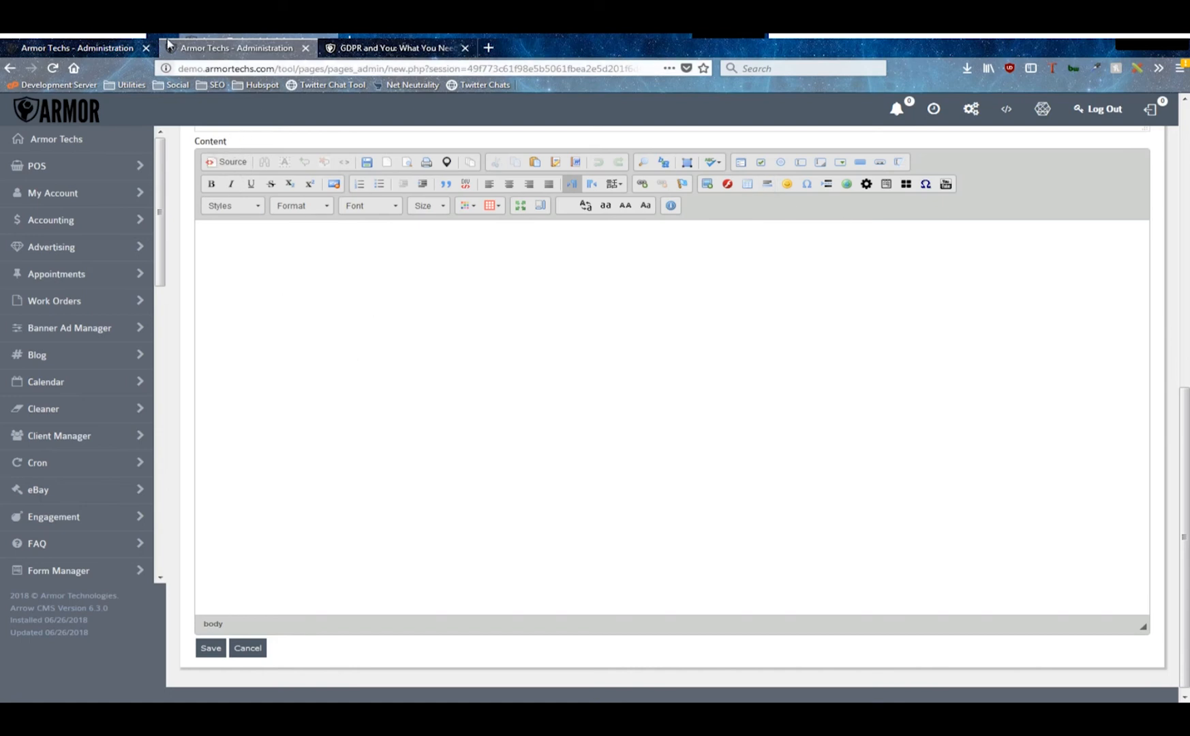
- Open the list of form submissions
left_click(344, 268)
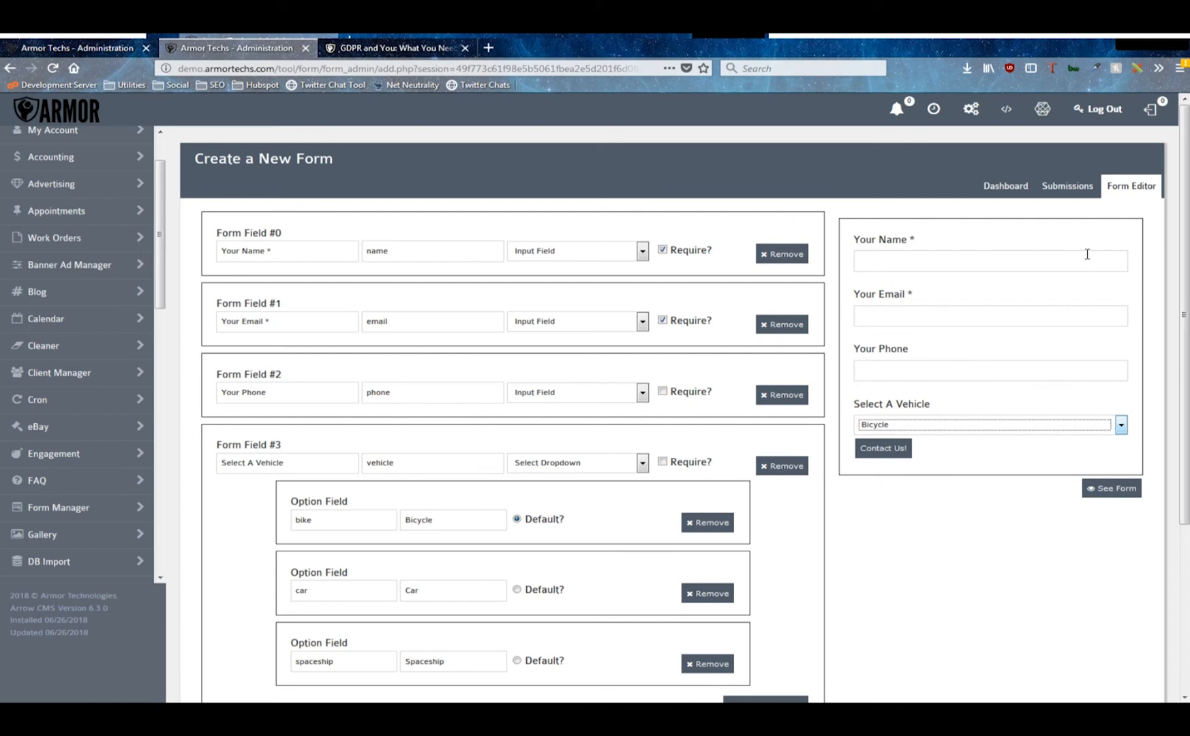
left_click(1053, 193)
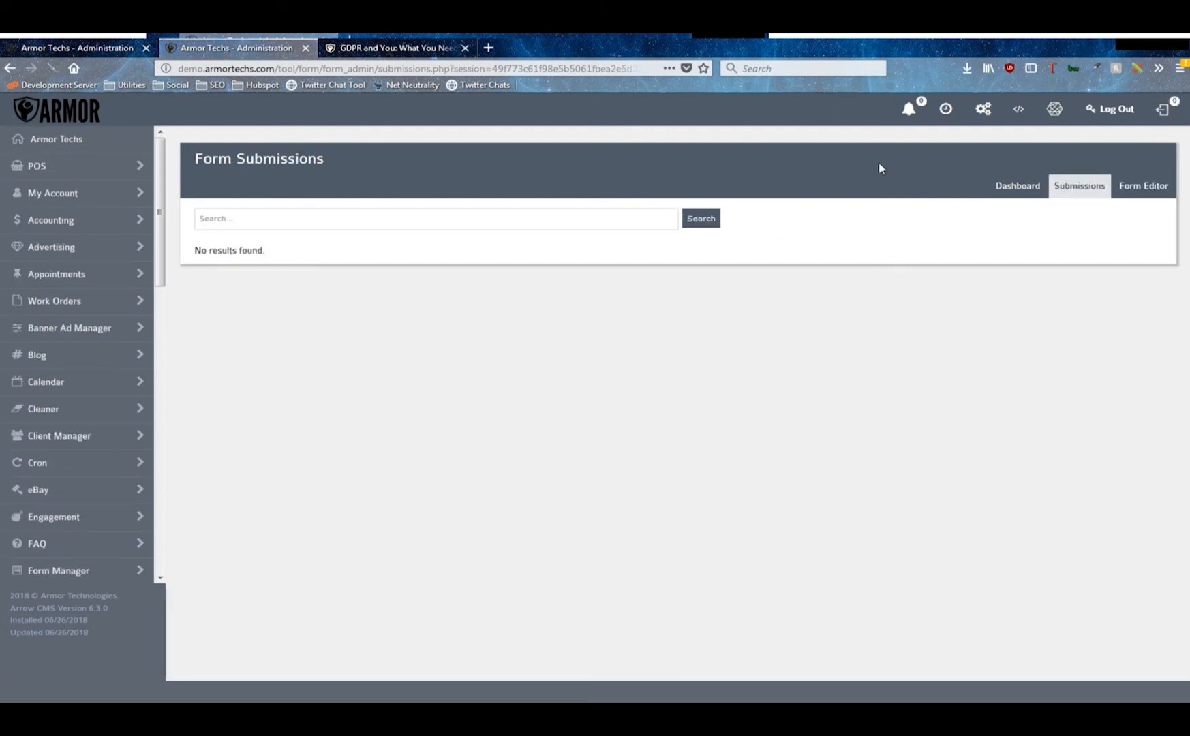